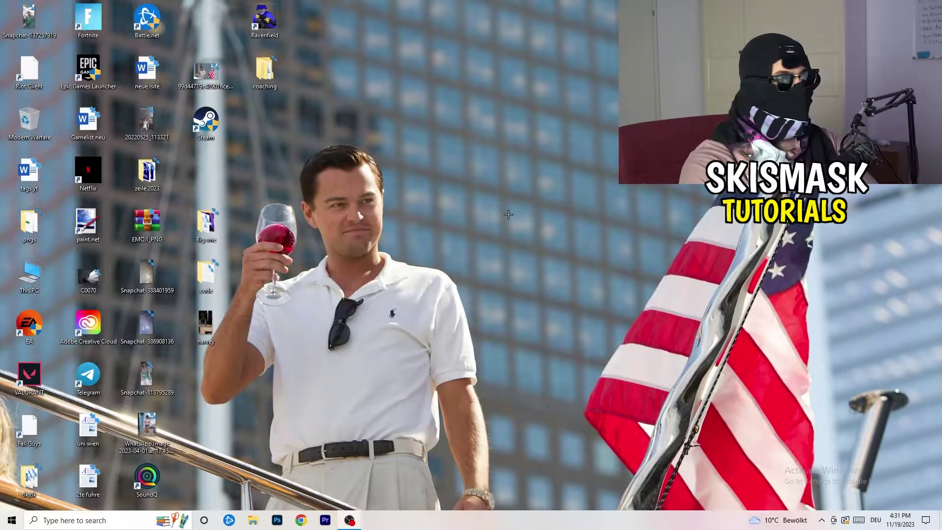
Open NVIDIA Control Panel from the desktop menu to the Change Resolution page showing 1080p native
right_click(506, 175)
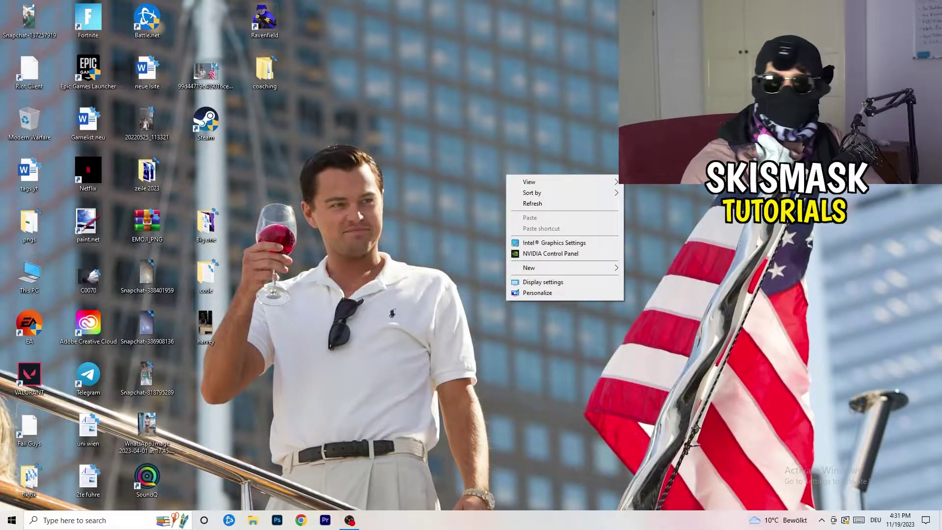
left_click(550, 253)
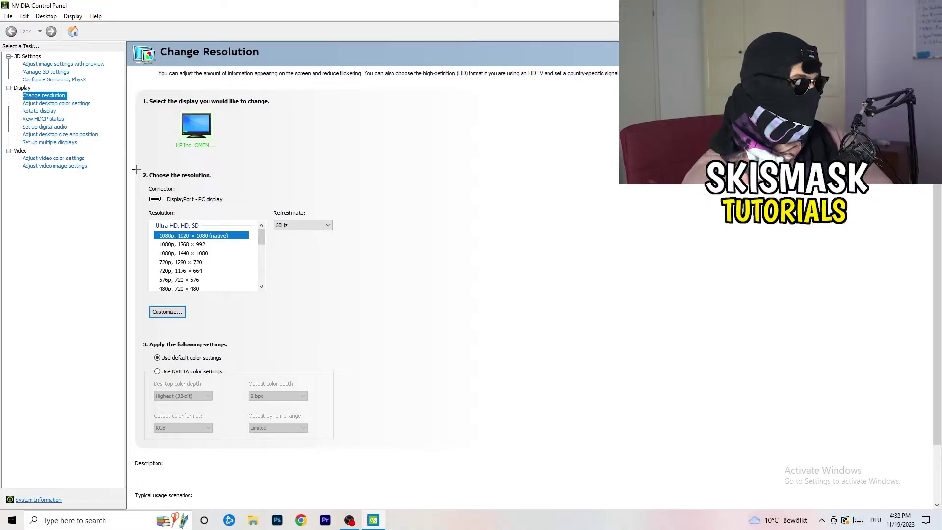
Start a new custom resolution and enter 1440 × 1040
left_click(167, 312)
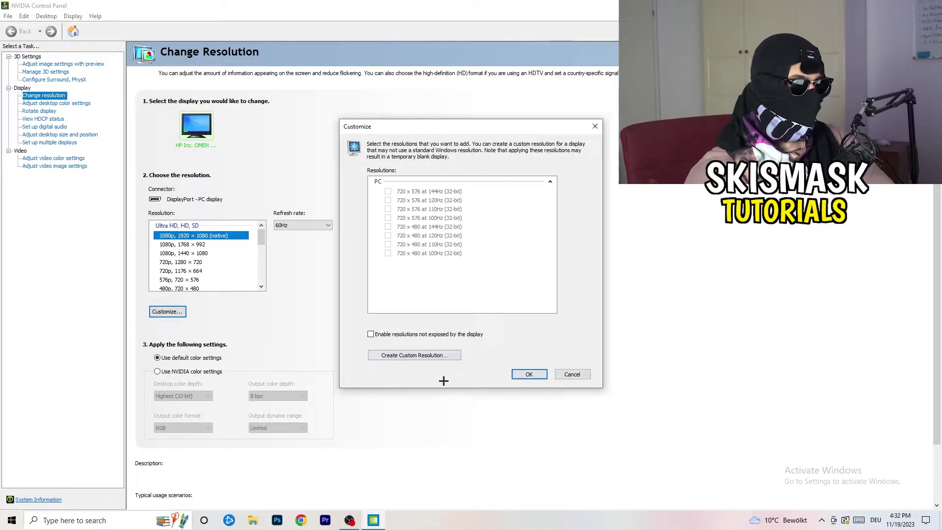
left_click(426, 354)
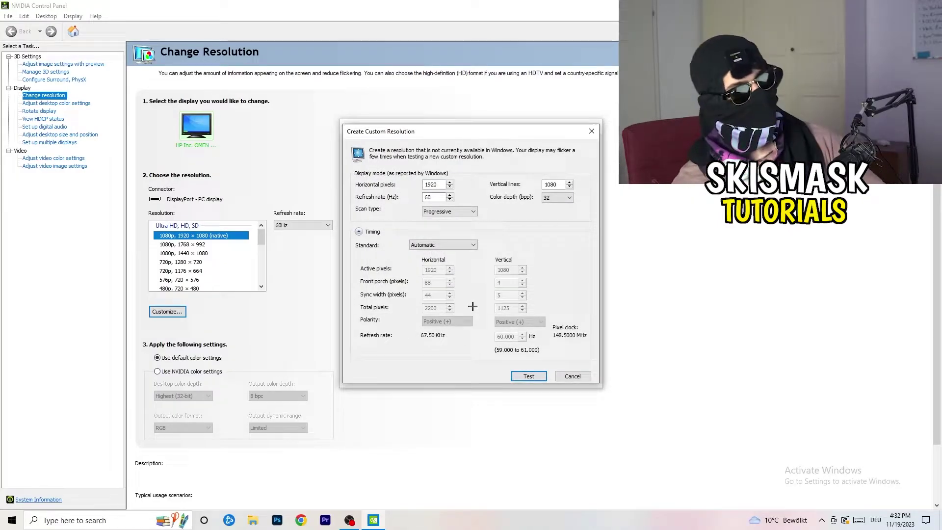
double_click(432, 185)
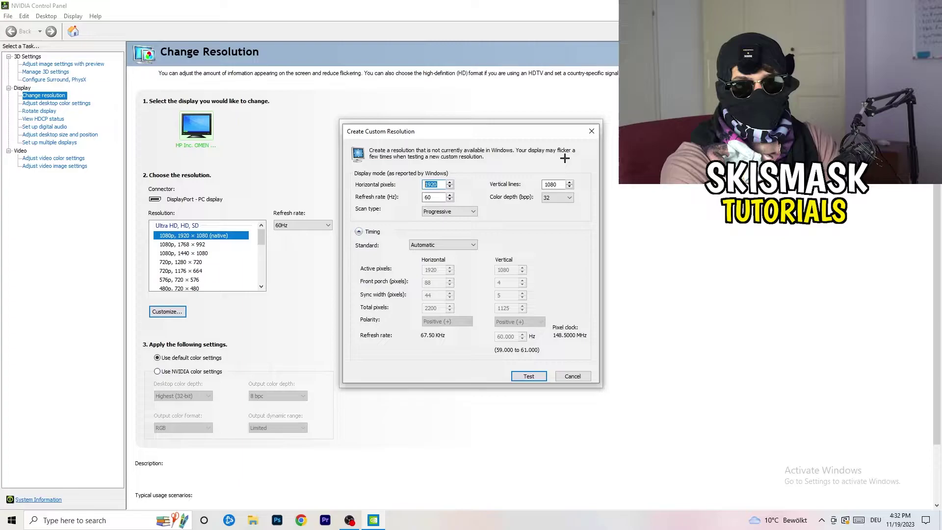
type("114")
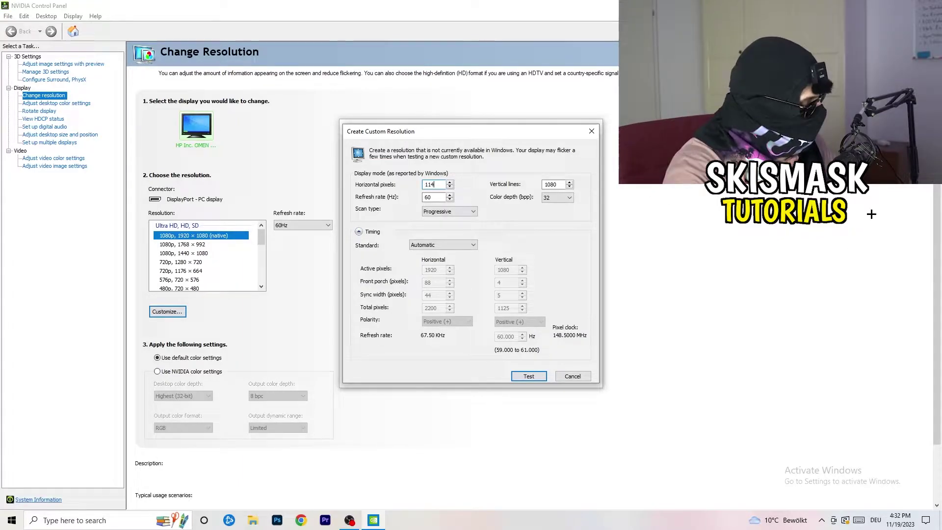
type("0")
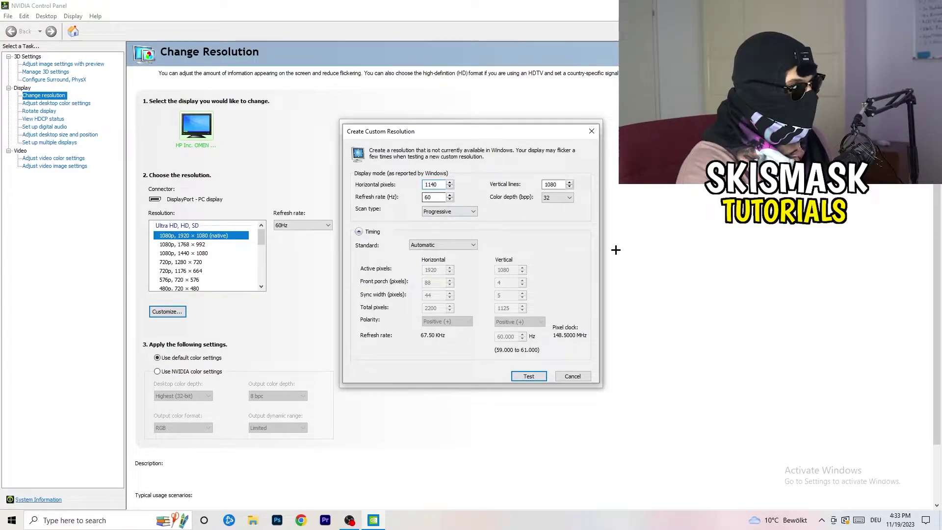
key("BackSpace")
key("BackSpace")
key("BackSpace")
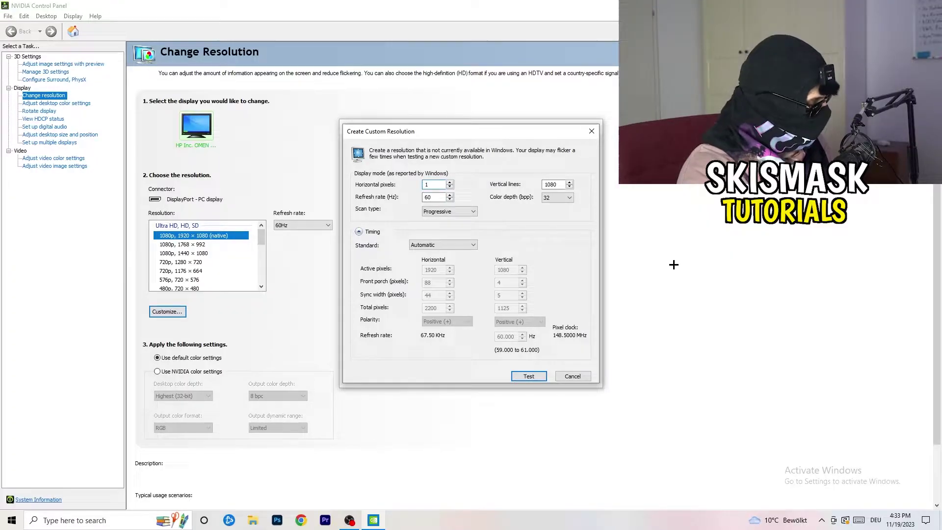
type("440")
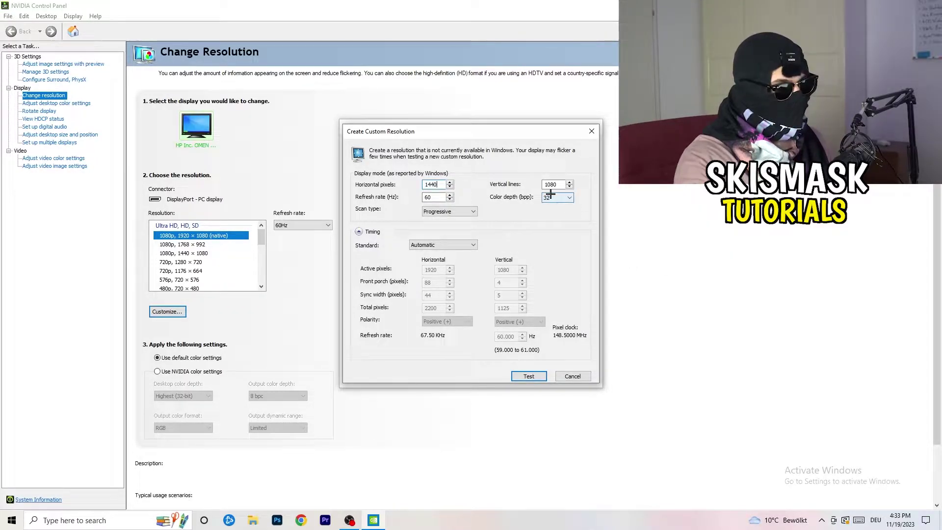
left_click(556, 187)
key("BackSpace")
key("BackSpace")
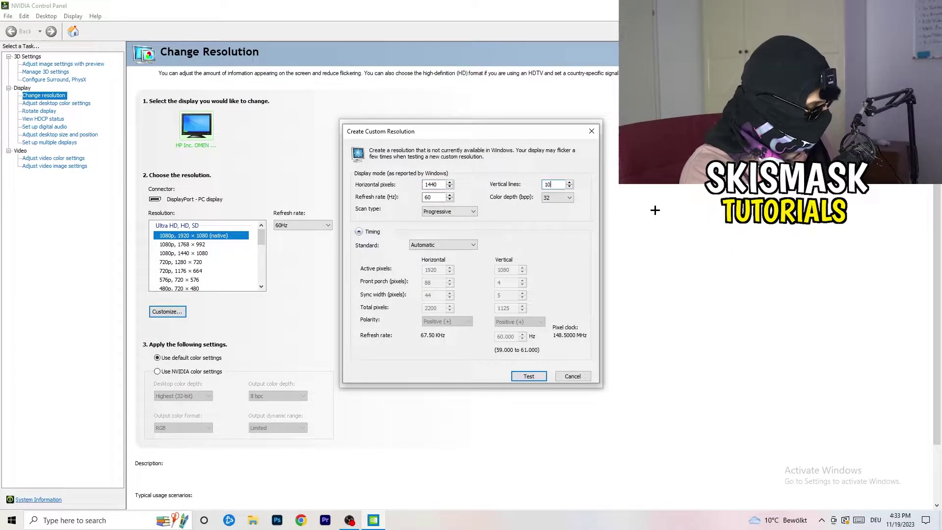
type("40")
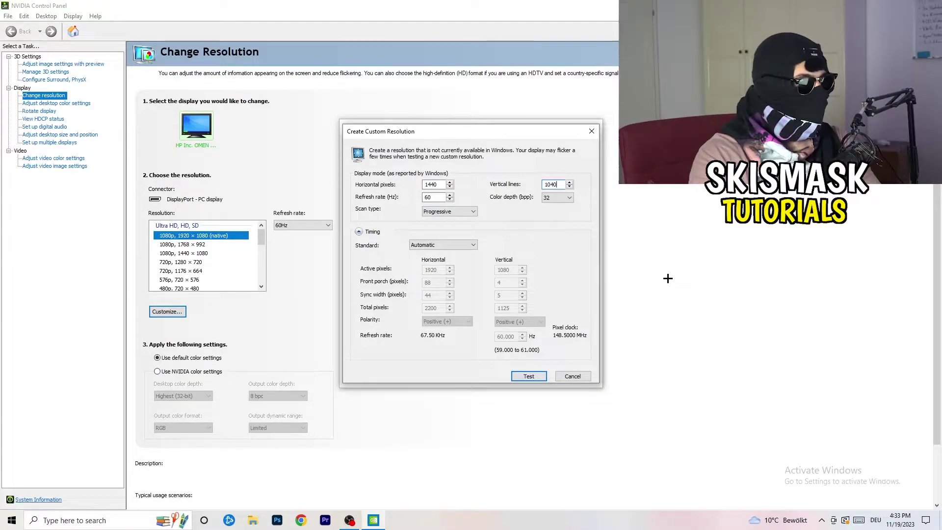
Keep Progressive scan and set the timing standard to CVT reduced blank
left_click(463, 211)
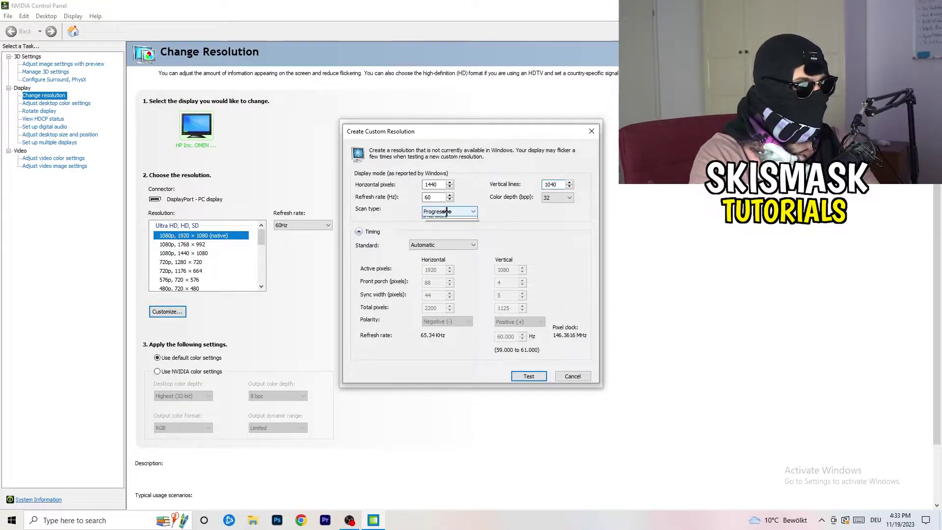
left_click(511, 210)
left_click(455, 245)
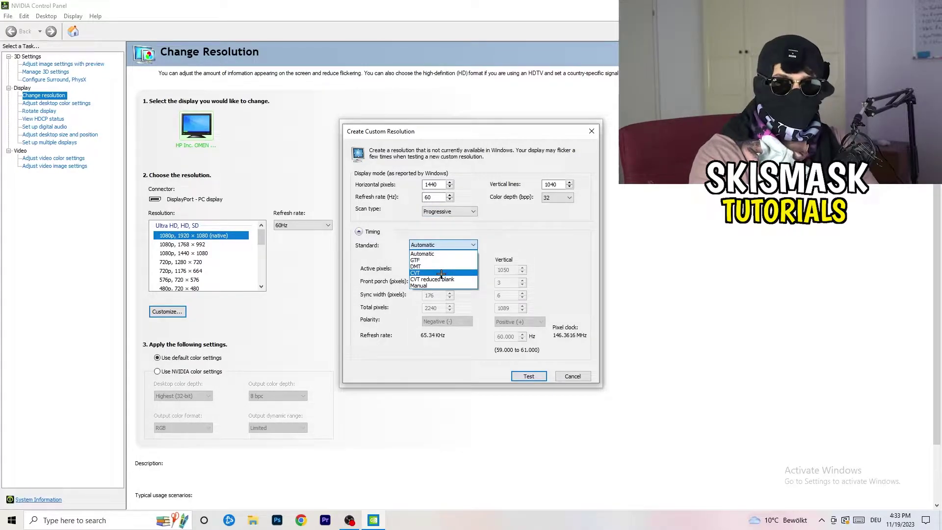
left_click(519, 250)
left_click(440, 246)
left_click(545, 237)
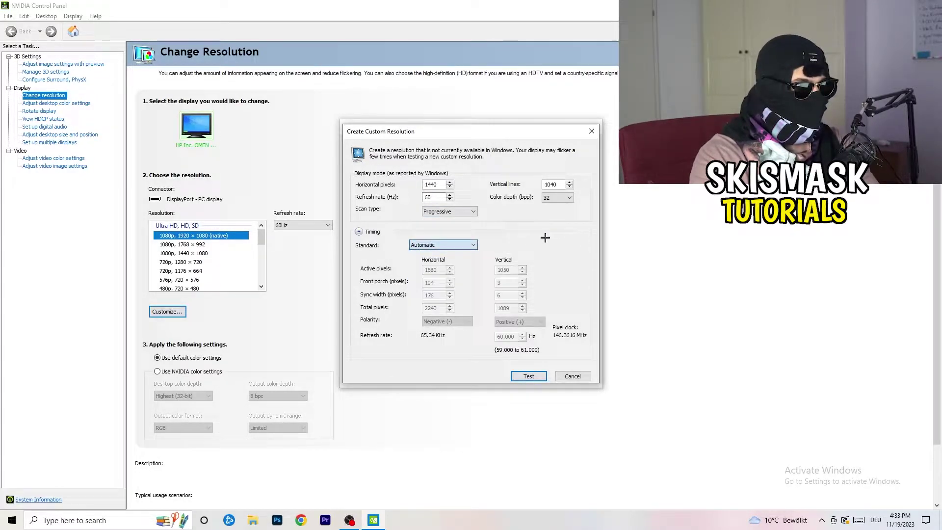
left_click(440, 246)
left_click(444, 286)
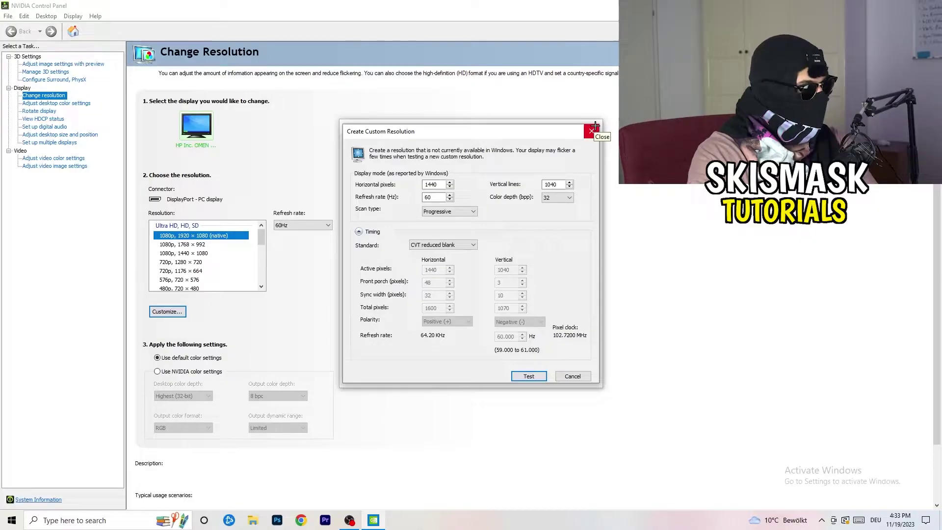
Discard the custom resolution without testing and close NVIDIA Control Panel
left_click(595, 129)
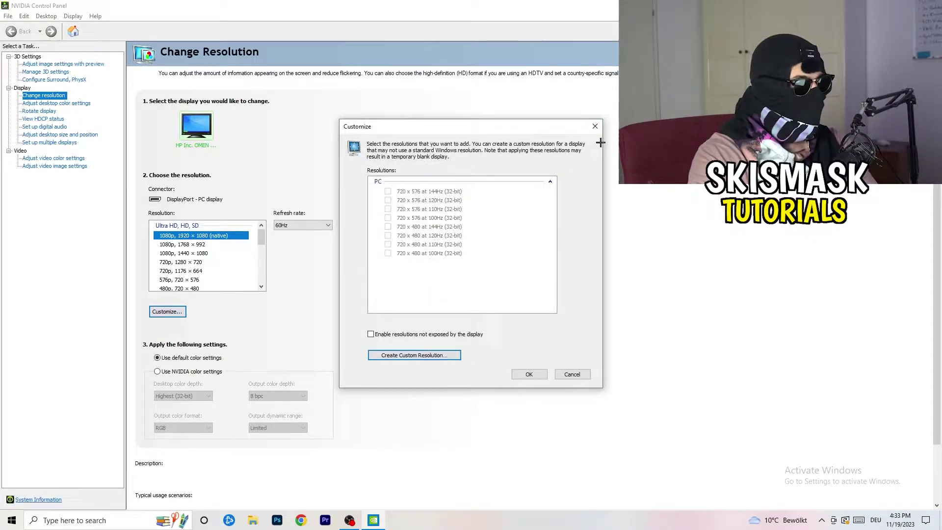
left_click(595, 127)
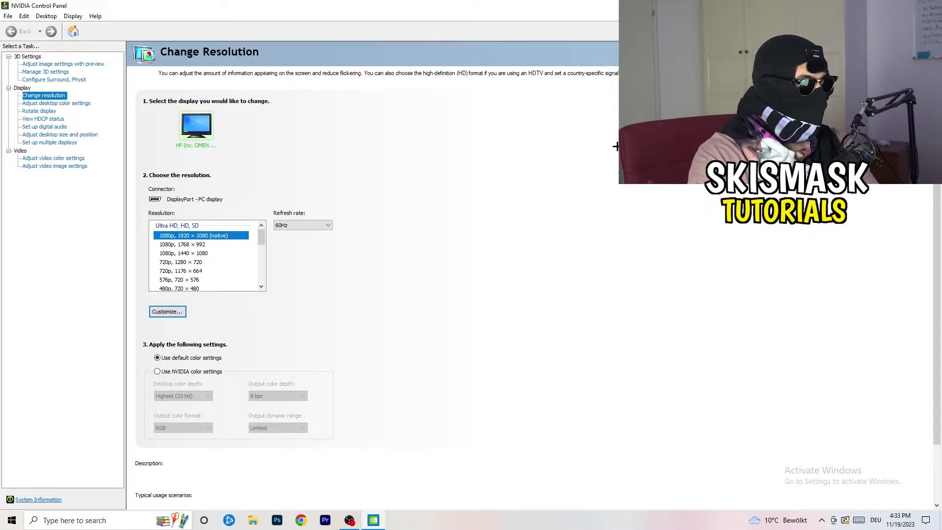
key("alt+F4")
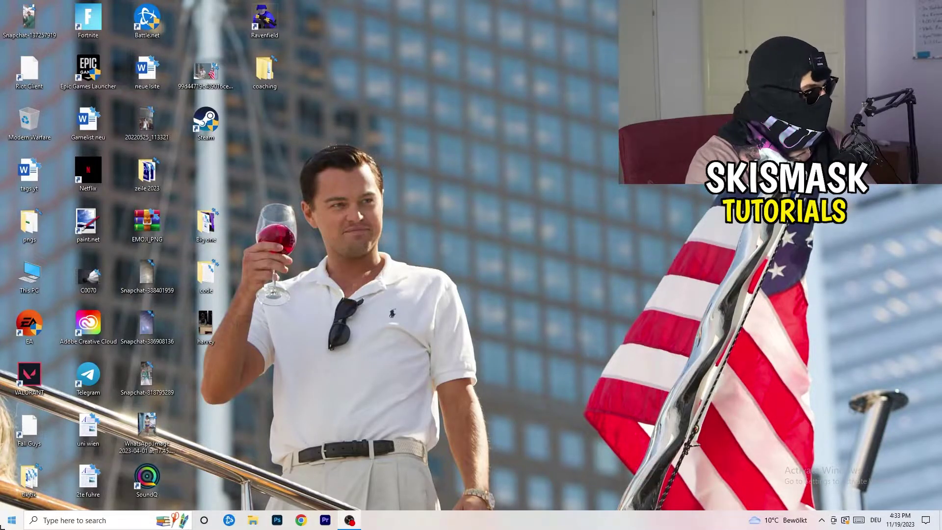
Open the Display page of Windows Settings from the Start menu
left_click(11, 519)
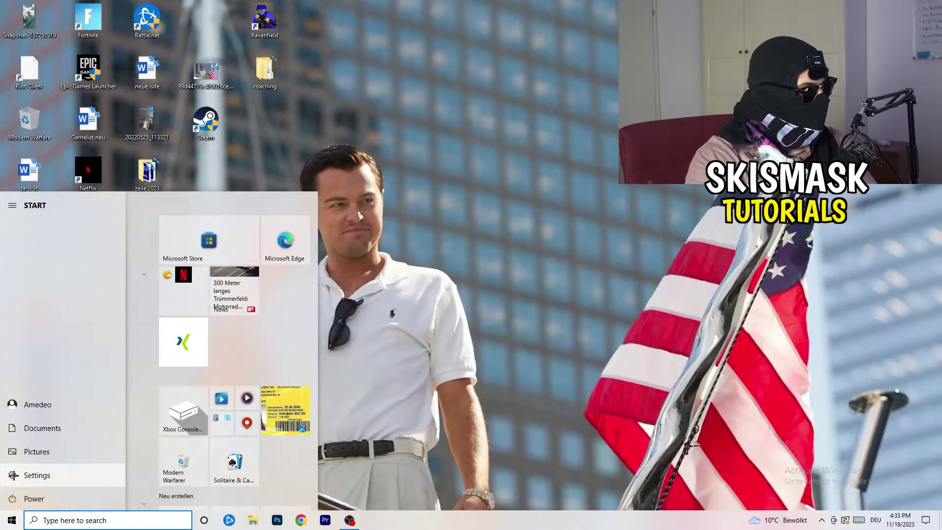
left_click(12, 475)
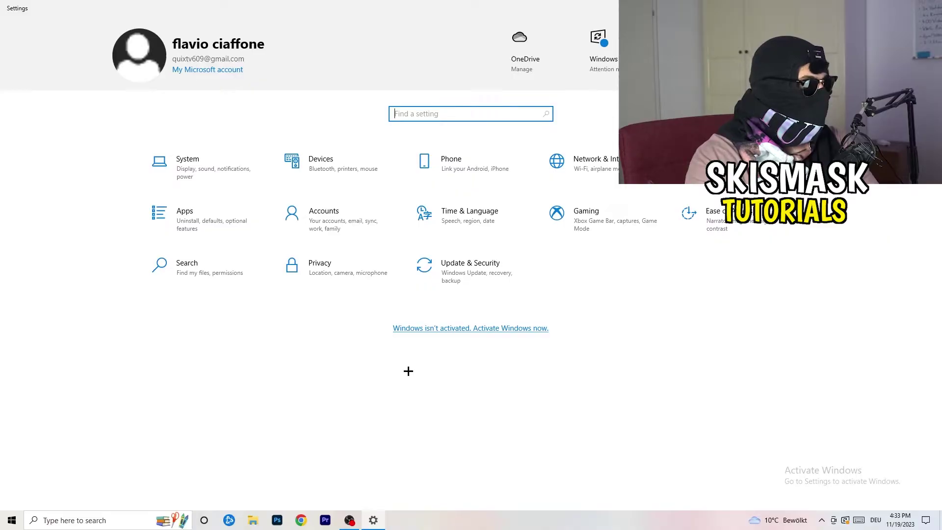
left_click(206, 178)
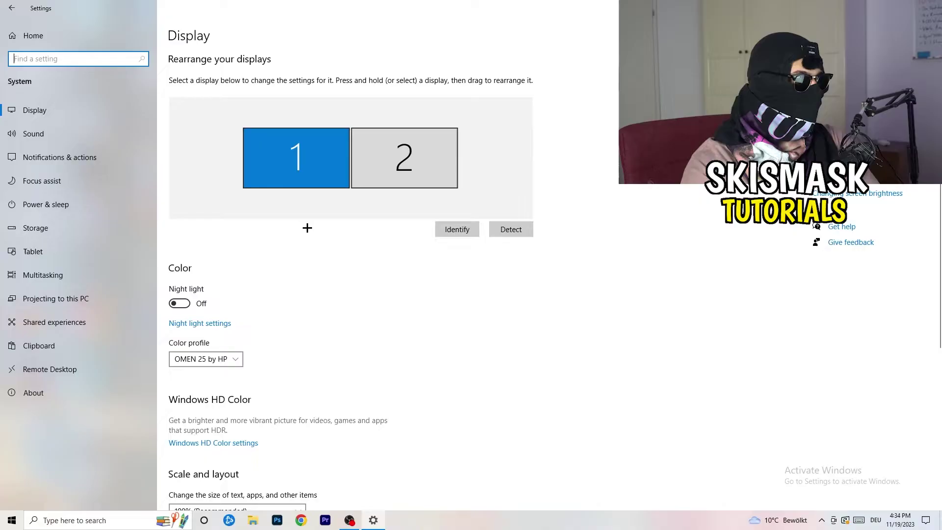
Keep display scaling at 100% (Recommended) and return to Settings home
scroll(307, 224, "down", 5)
left_click(210, 130)
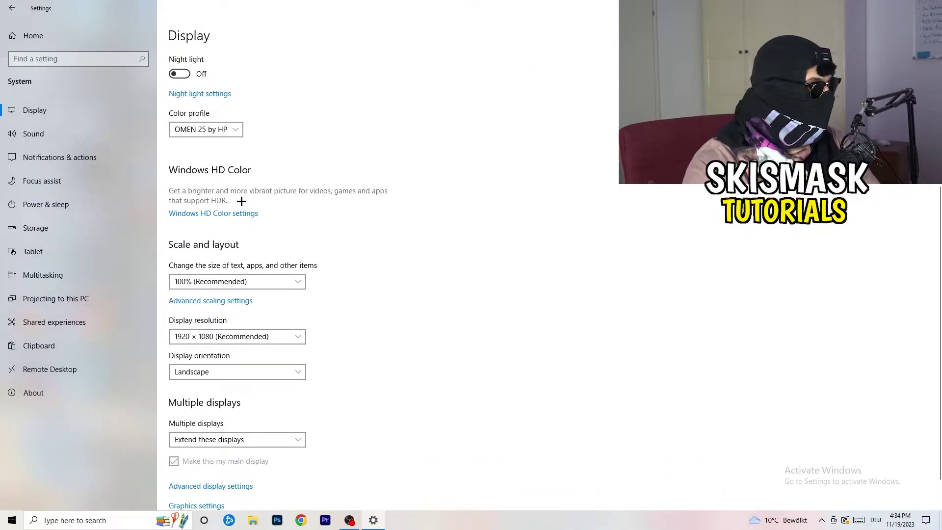
scroll(206, 220, "down", 1)
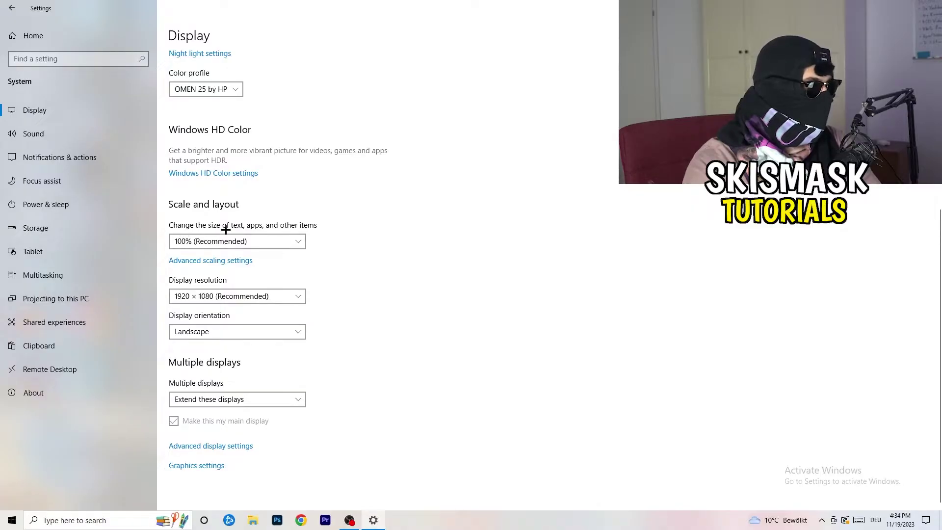
left_click(297, 241)
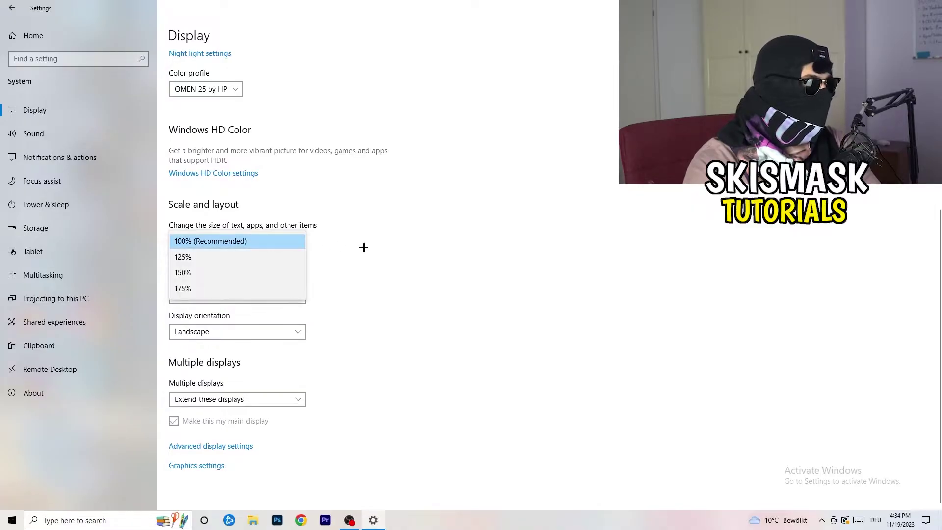
left_click(462, 230)
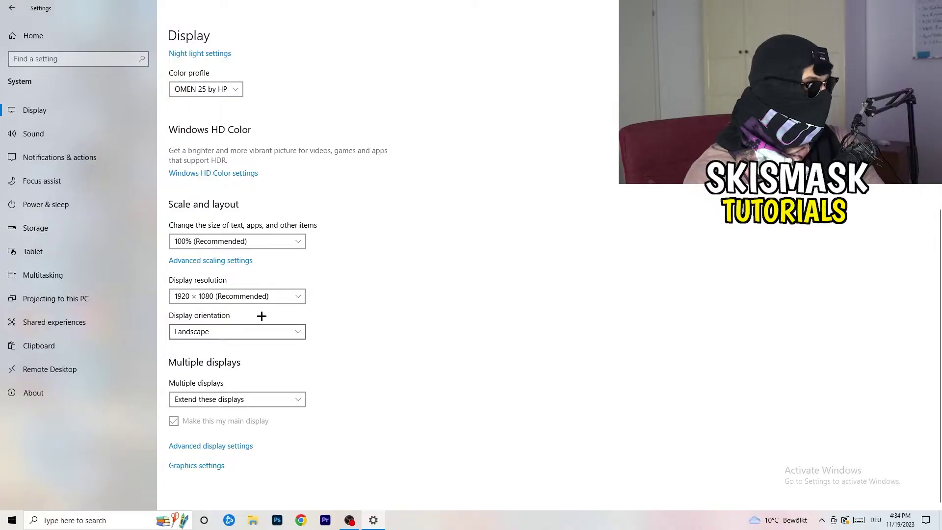
left_click(12, 8)
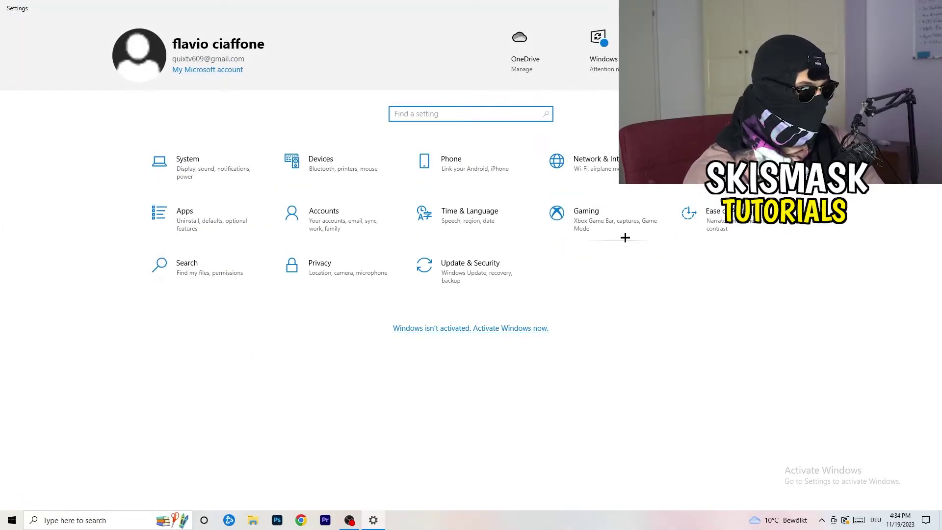
Confirm Xbox Game Bar is off under Gaming, then view the Game Mode page
left_click(608, 236)
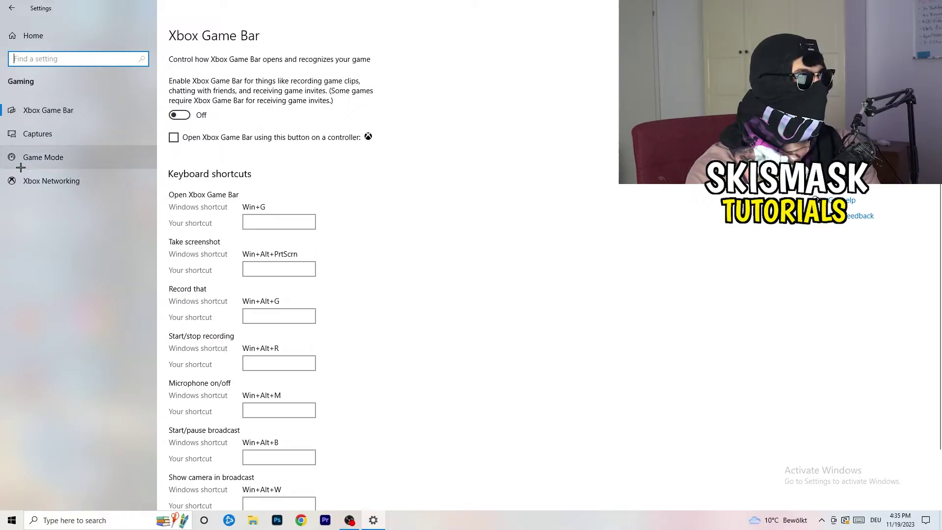
left_click(47, 157)
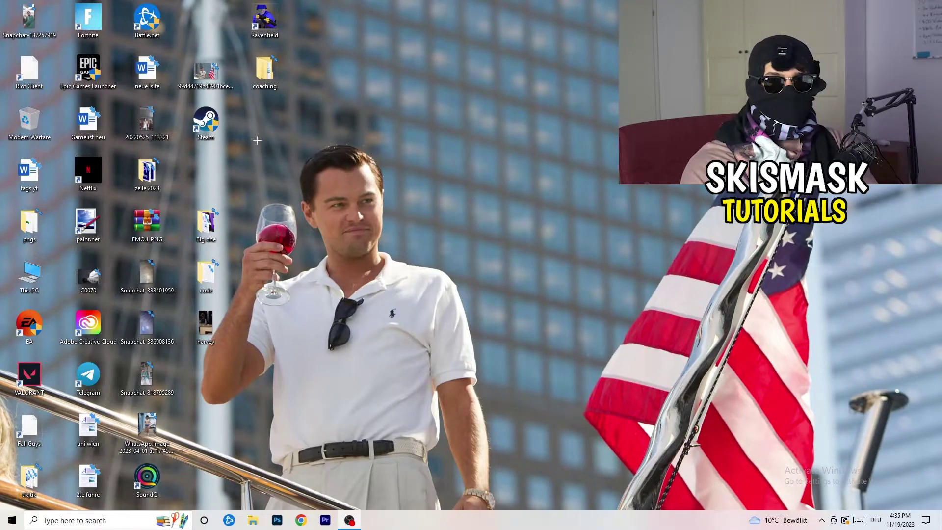
Set the Steam shortcut to Windows 8 compatibility mode with Run as administrator
left_click_drag(206, 122, 492, 204)
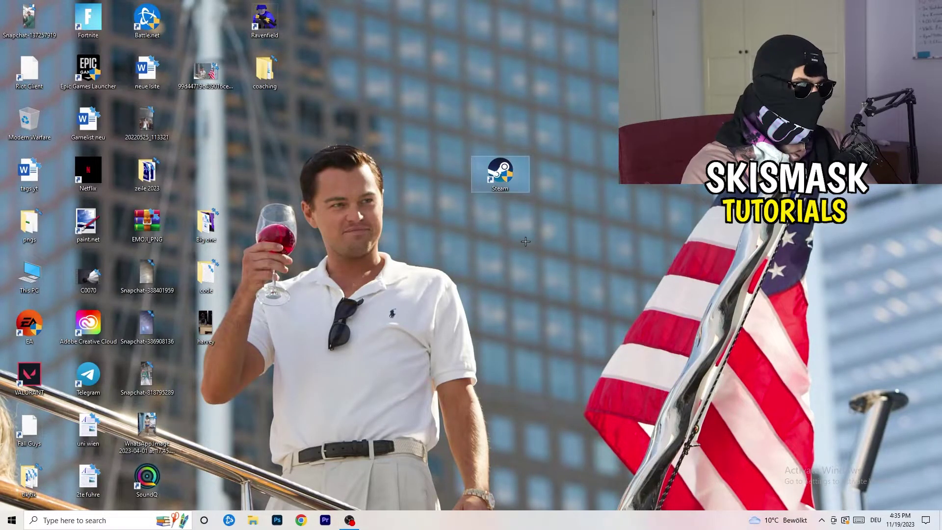
right_click(502, 170)
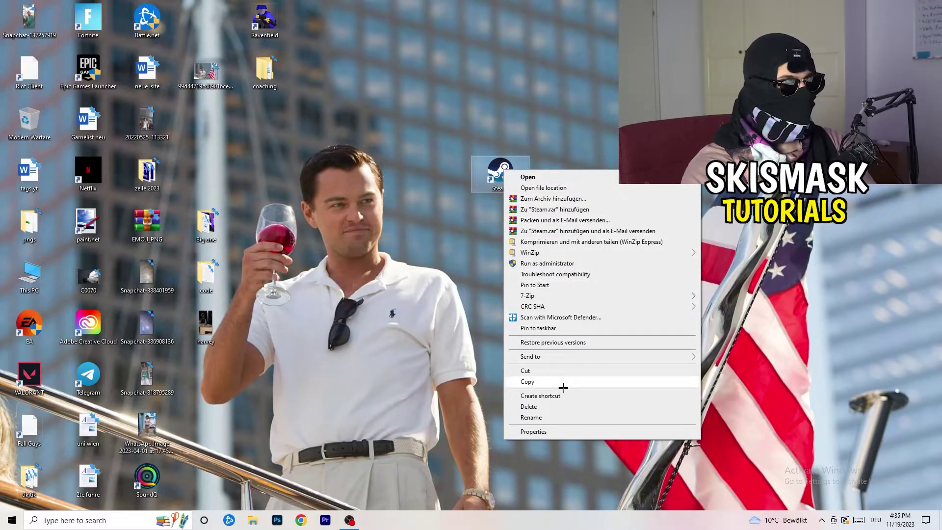
left_click(567, 431)
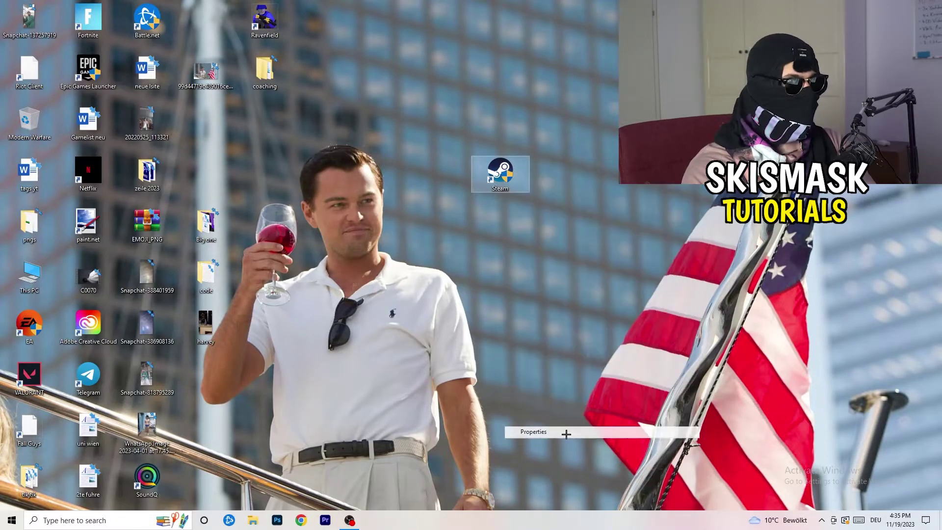
mouse_move(554, 174)
left_mouse_down()
mouse_move(423, 111)
mouse_move(407, 93)
left_mouse_up()
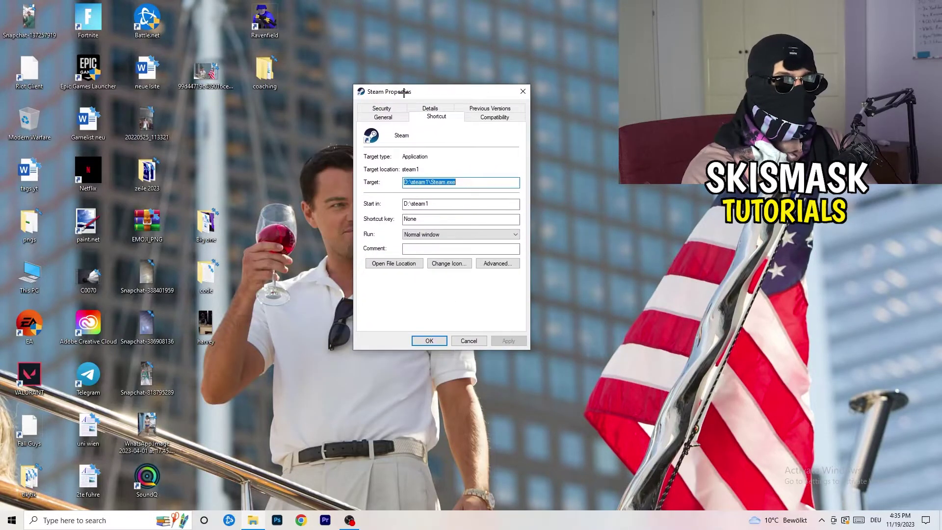
left_click(504, 118)
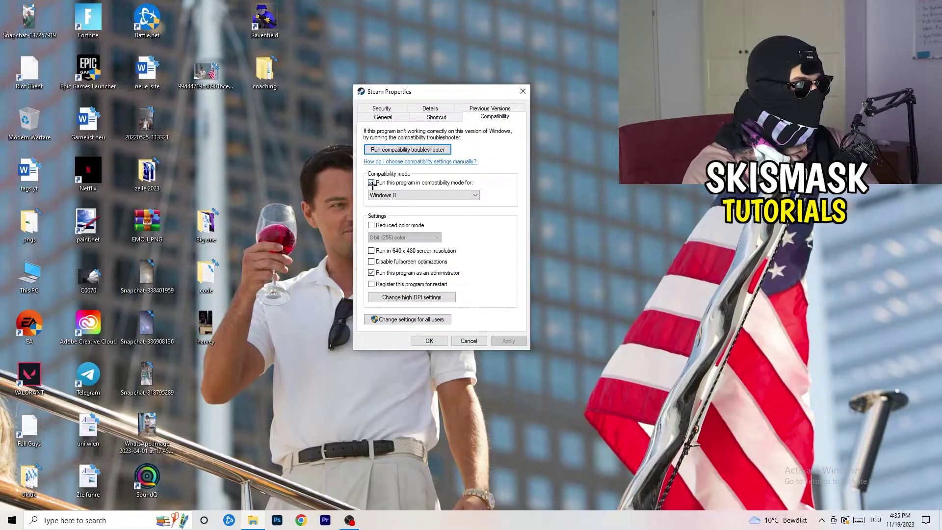
left_click(449, 192)
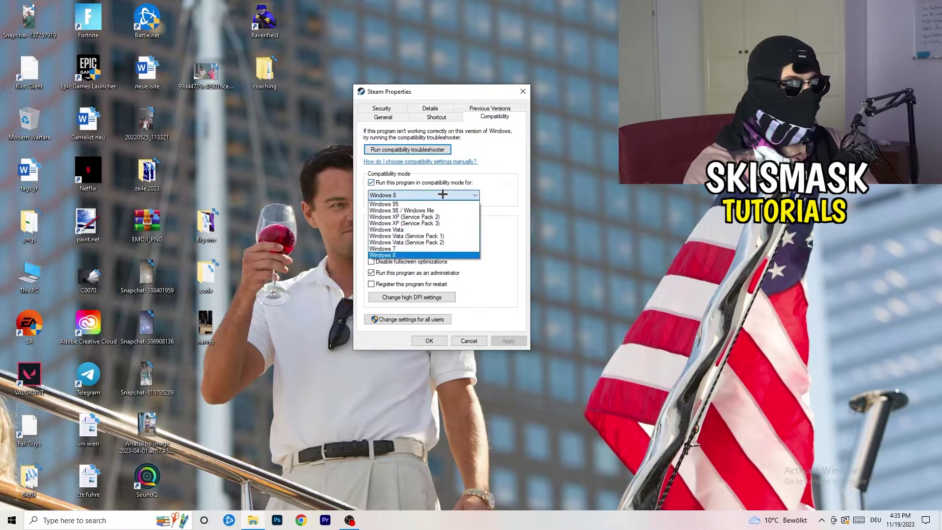
left_click(523, 187)
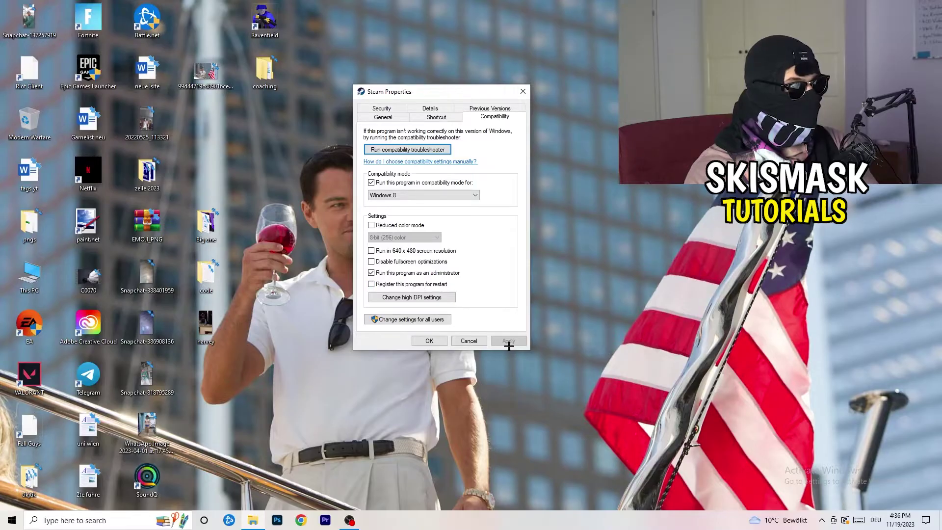
left_click(429, 341)
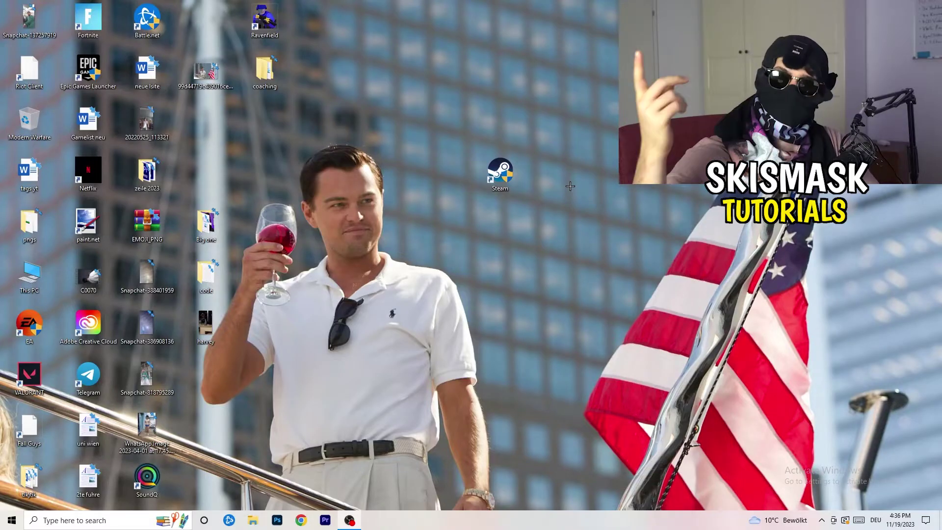
Drag the Steam shortcut leftward on the desktop
left_click_drag(482, 163, 423, 163)
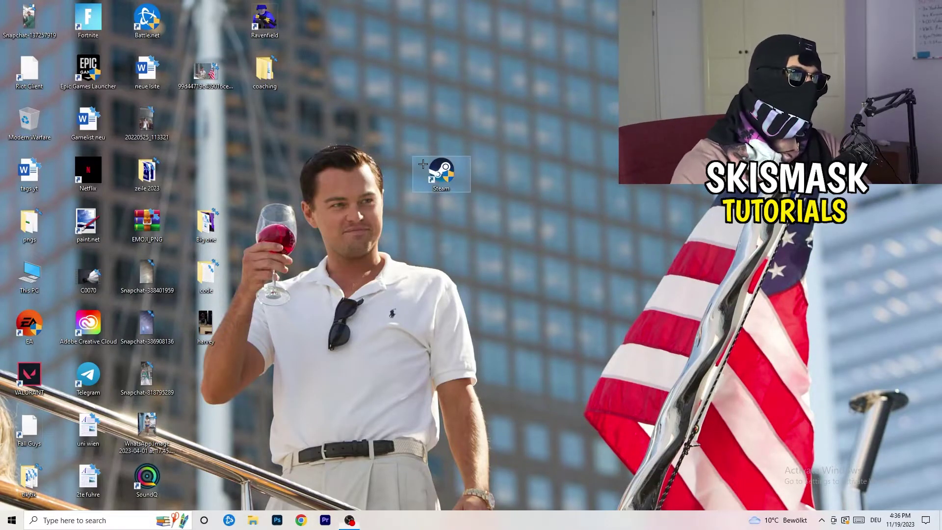
left_click(434, 132)
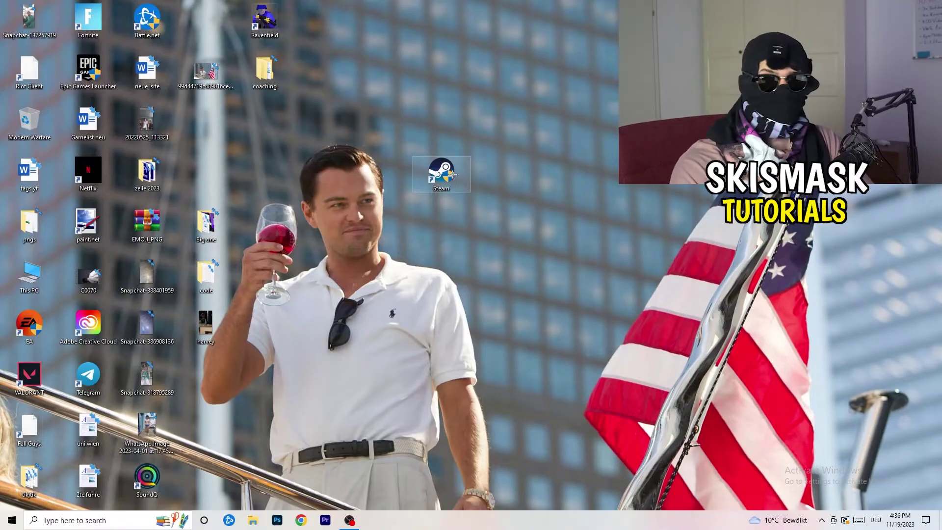
left_click_drag(451, 172, 333, 173)
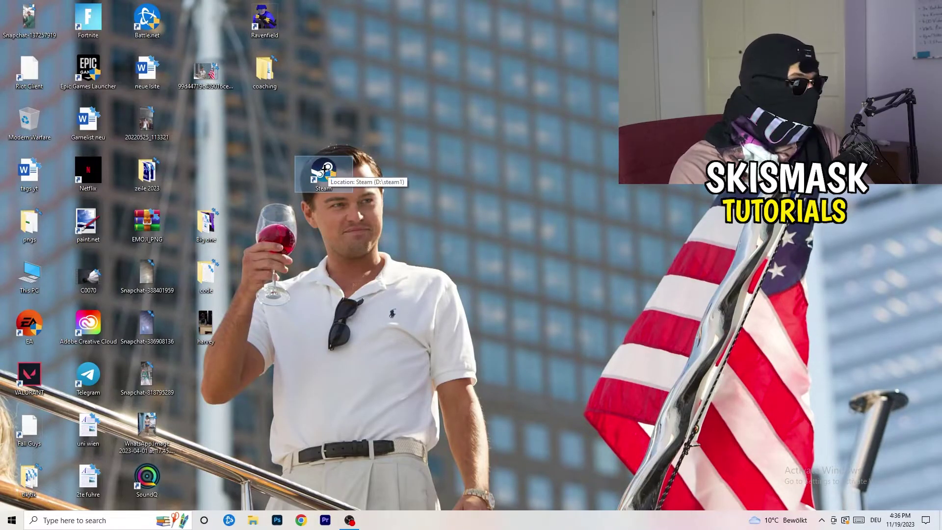
Recheck Steam's compatibility properties, confirming Windows 8 and administrator mode remain set
right_click(325, 169)
left_click(371, 430)
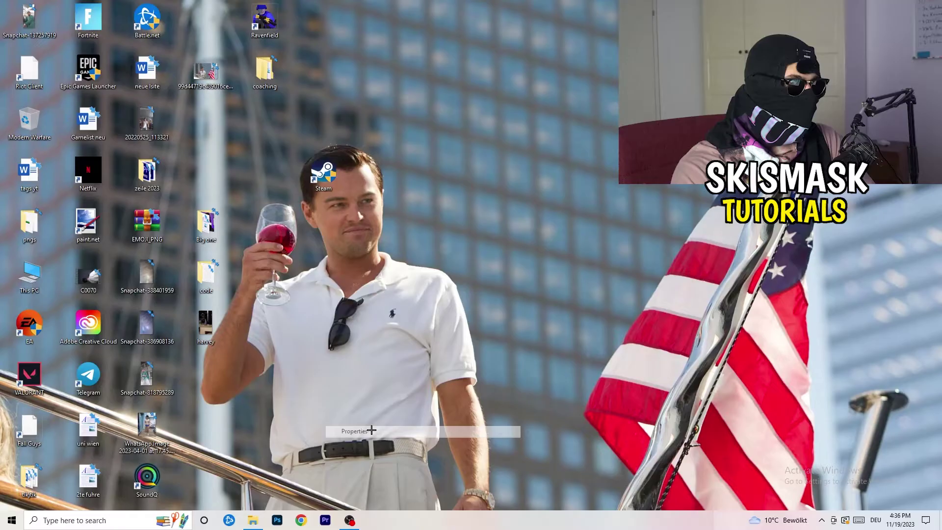
left_click(469, 201)
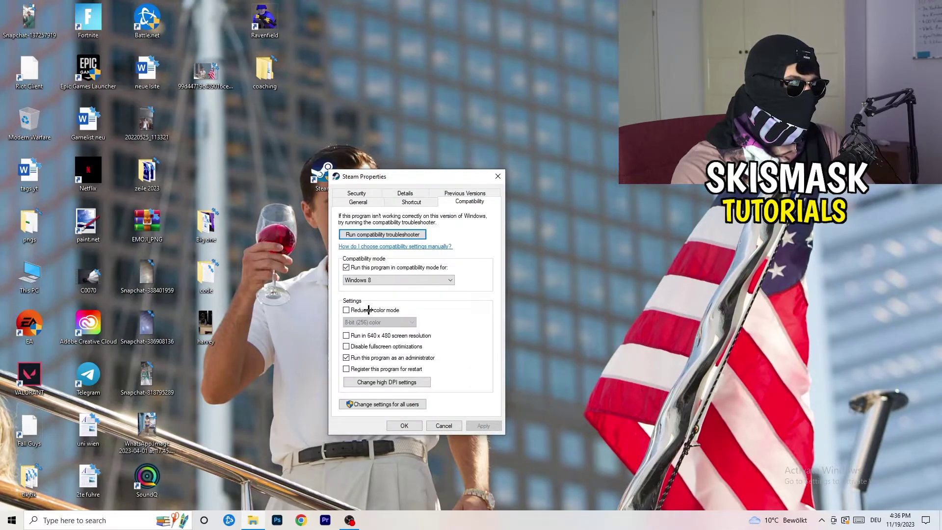
left_click(498, 176)
left_click(505, 87)
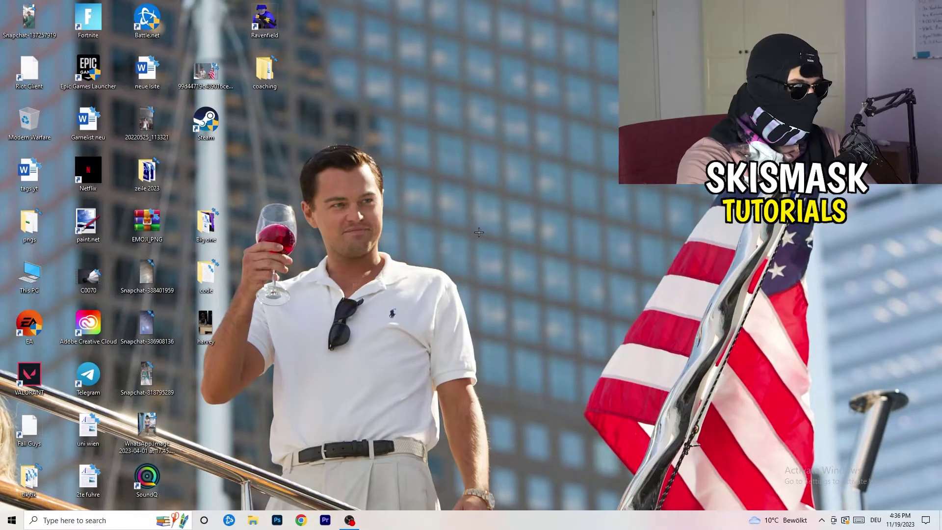
mouse_move(461, 513)
left_mouse_down()
mouse_move(301, 142)
mouse_move(392, 364)
left_mouse_up()
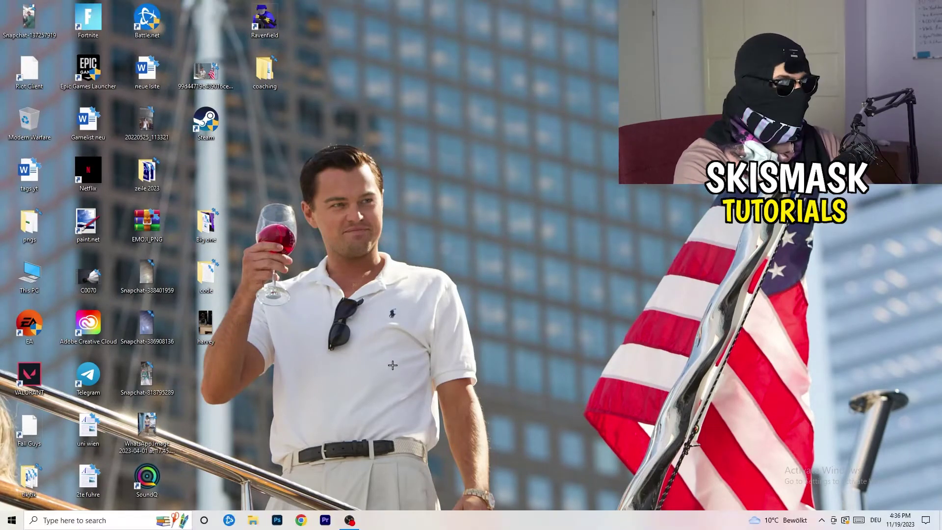
Launch Task Manager from the taskbar and show the Details process list
right_click(504, 521)
left_click(545, 473)
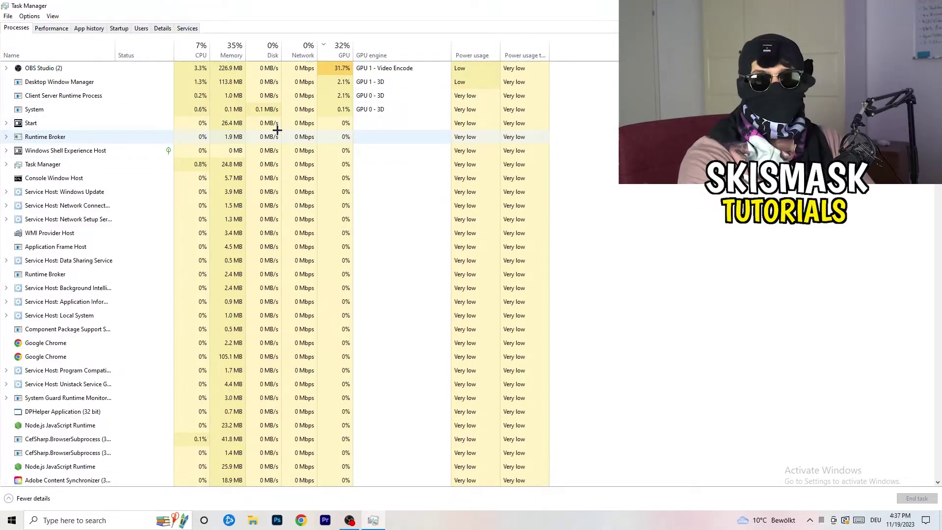
left_click(162, 28)
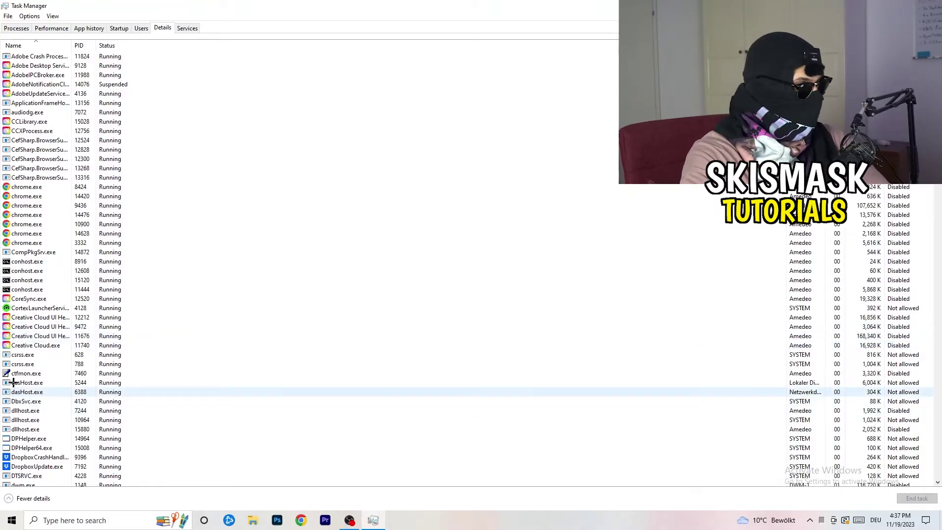
Bring up the options menu for the Creative Cloud UI Helper process
right_click(29, 326)
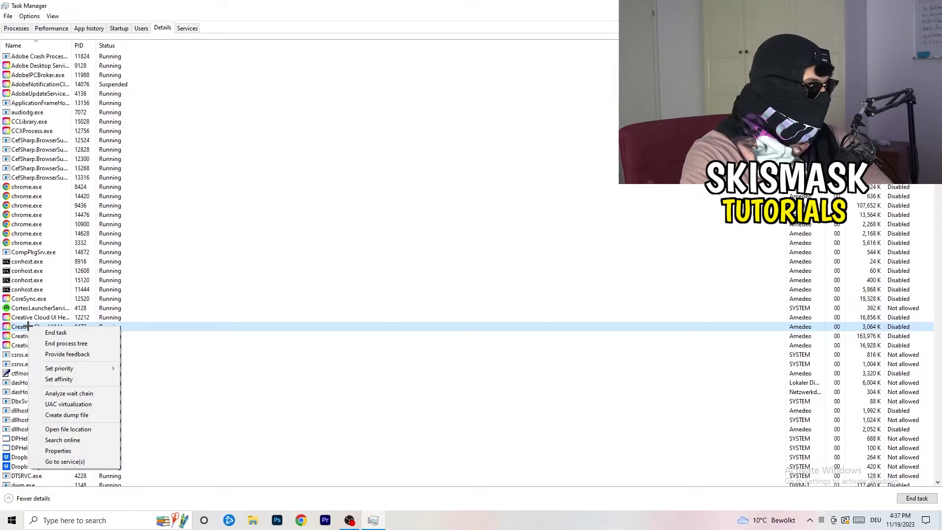